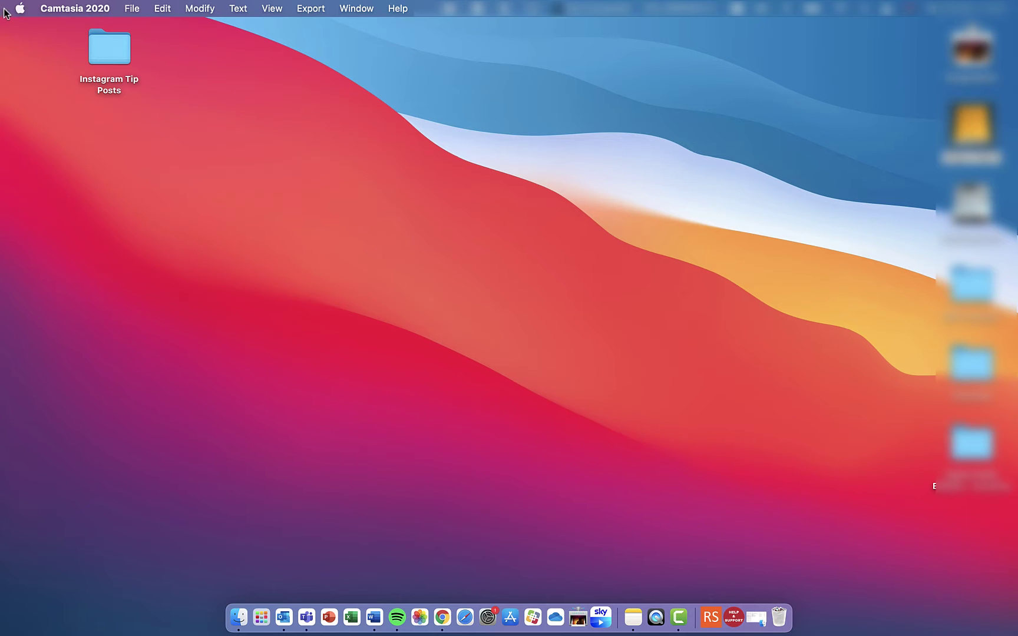
Set the Mac's appearance to Dark in System Preferences' General pane
left_click(12, 11)
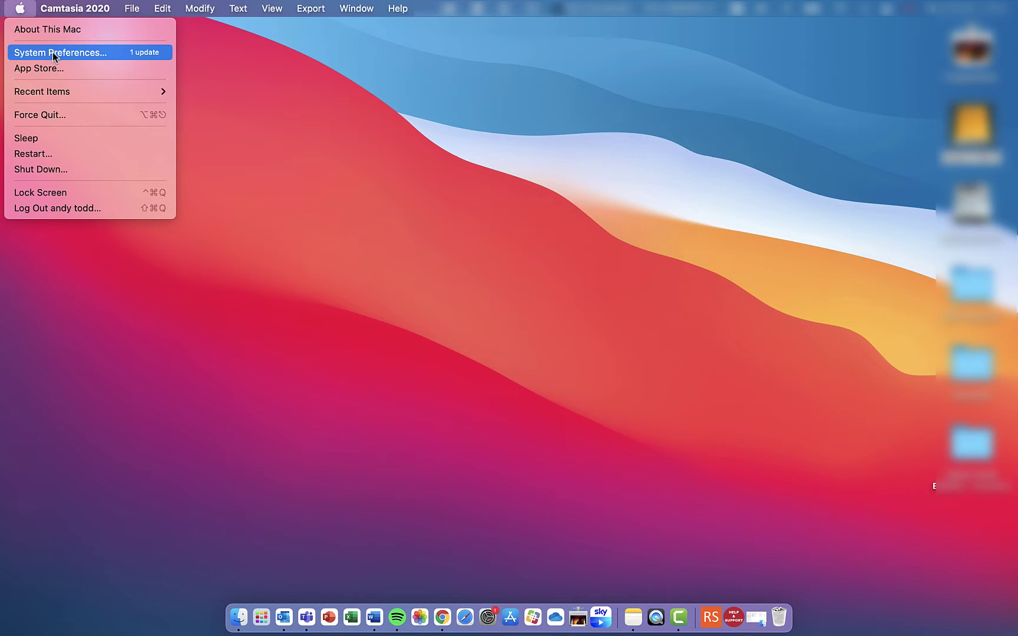
left_click(75, 56)
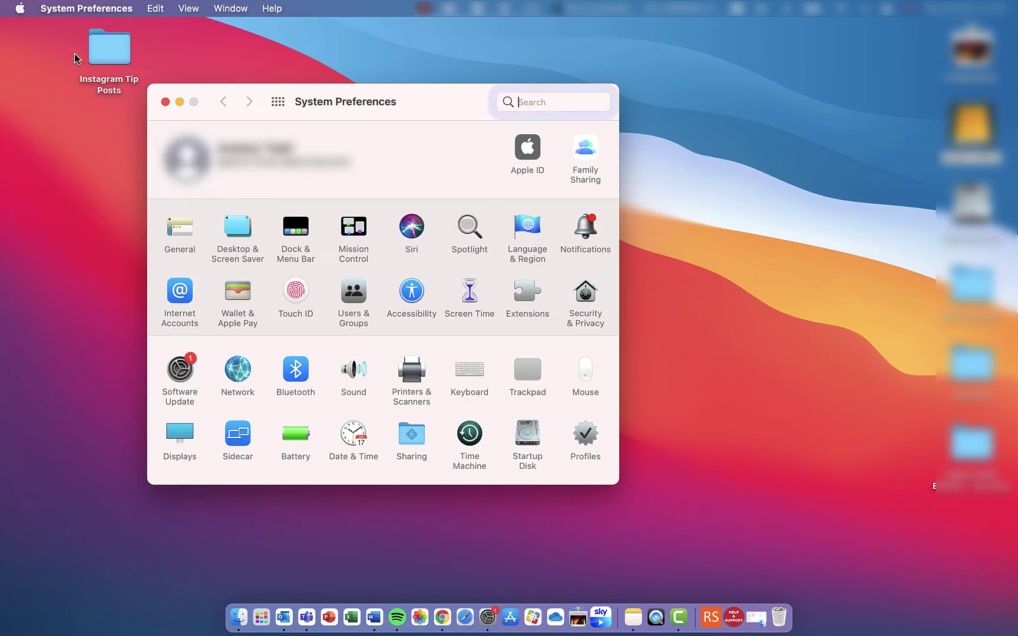
left_click(181, 231)
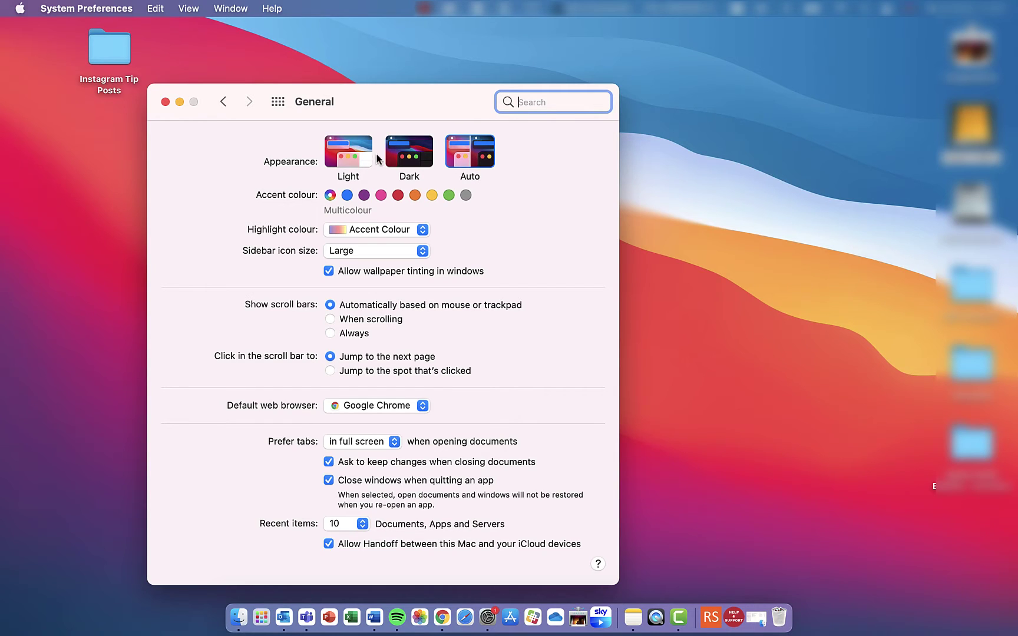
left_click(406, 156)
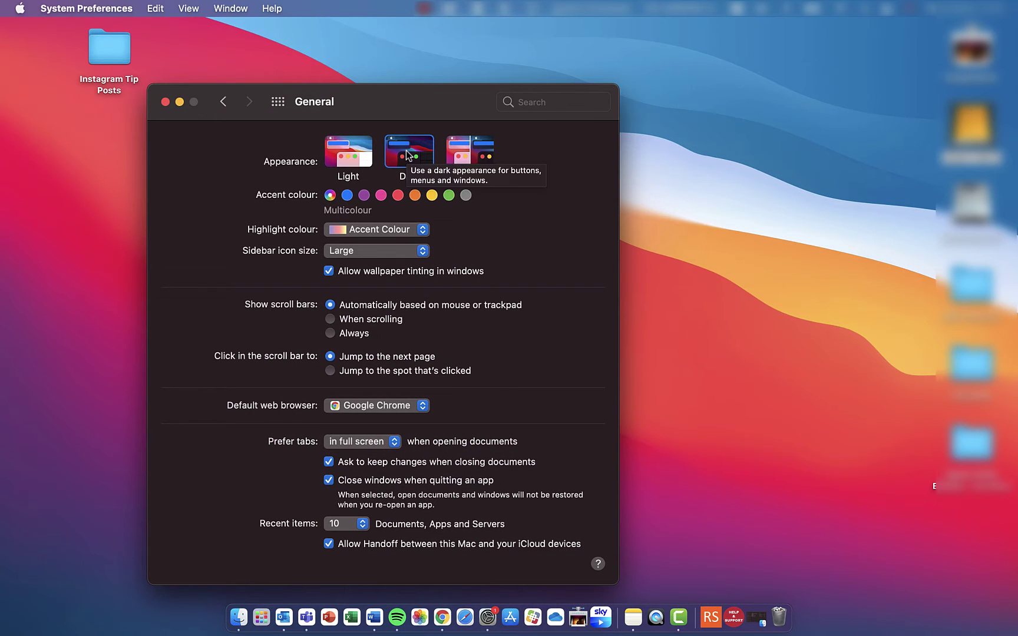
Quit System Preferences and bring up the Word Preferences window from the Word menu
left_click(165, 103)
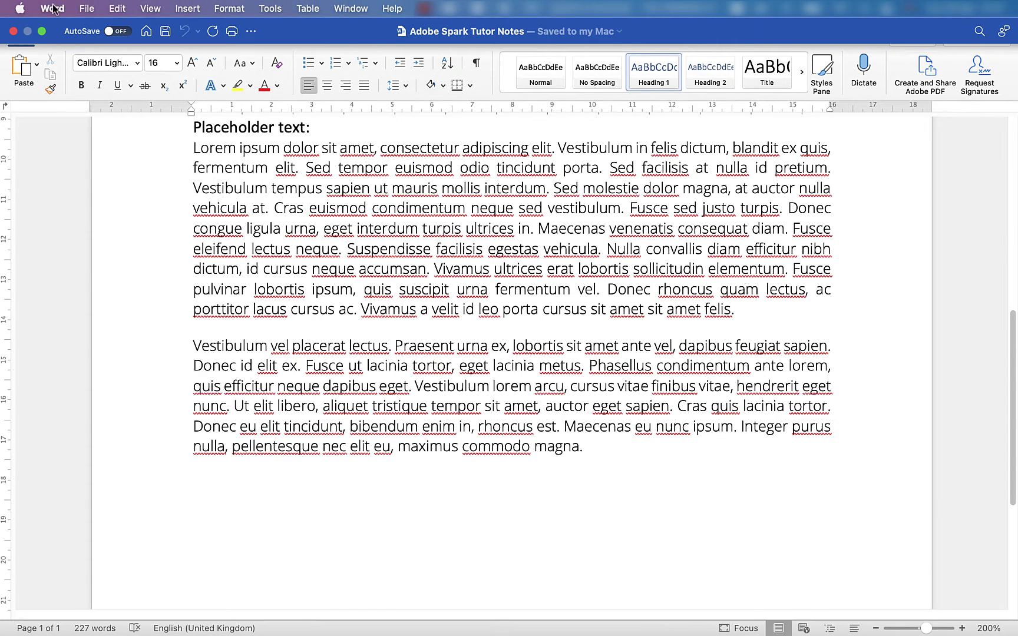
left_click(51, 10)
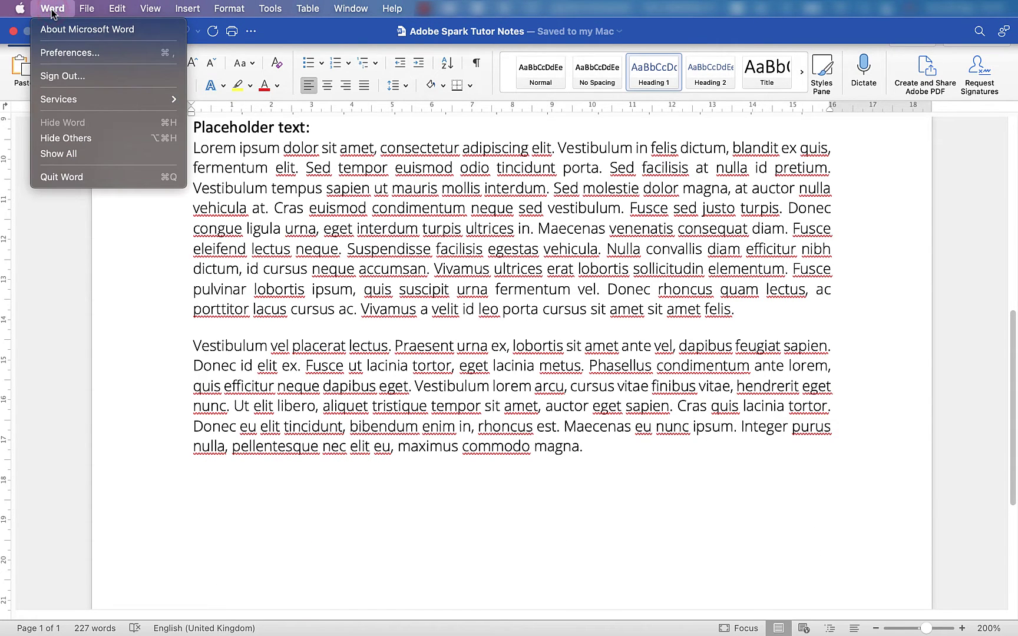
left_click(89, 58)
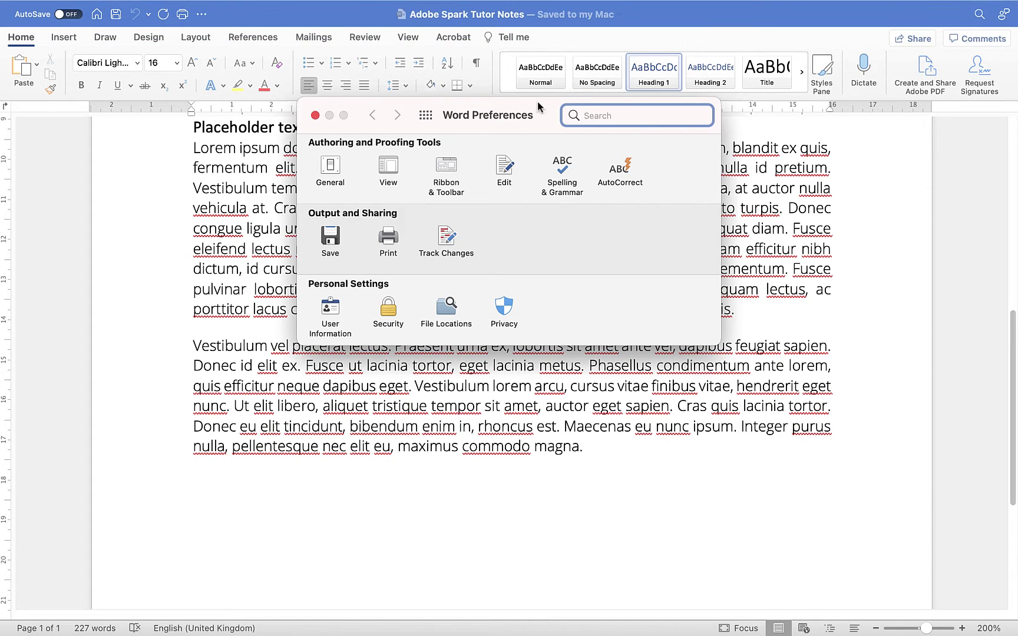
Under General > Personalise, try the Dark Mode options and finish on 'Dark Mode has a white page colour'
left_click(331, 170)
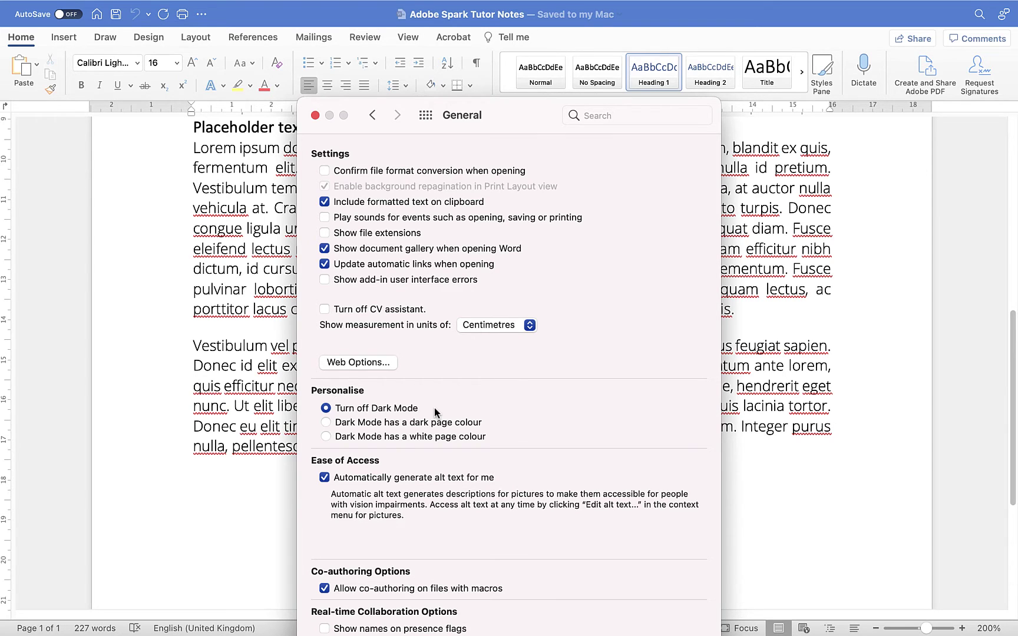
left_click(344, 428)
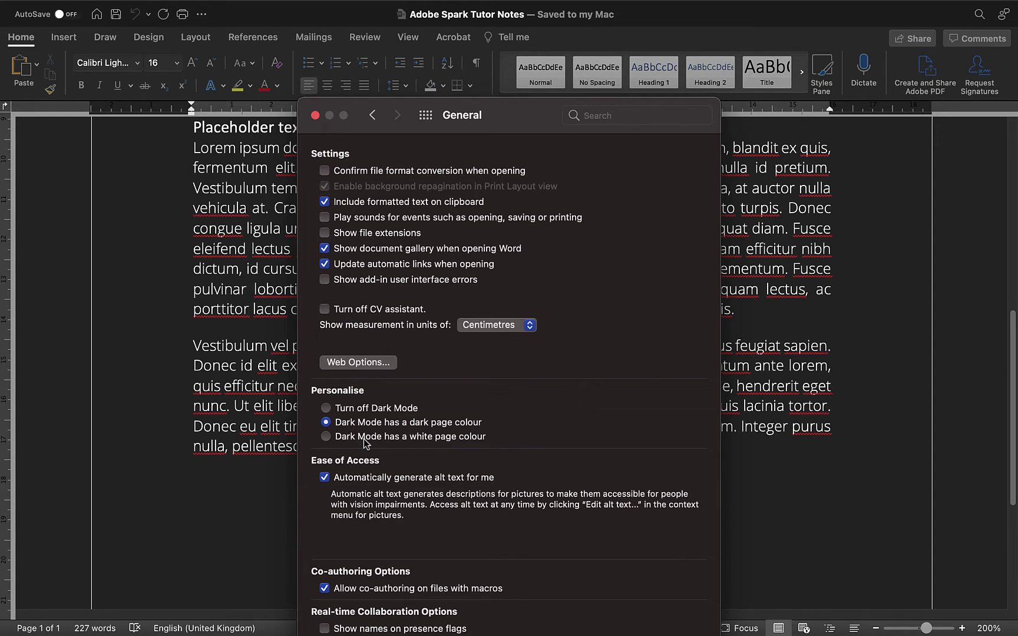
left_click(365, 438)
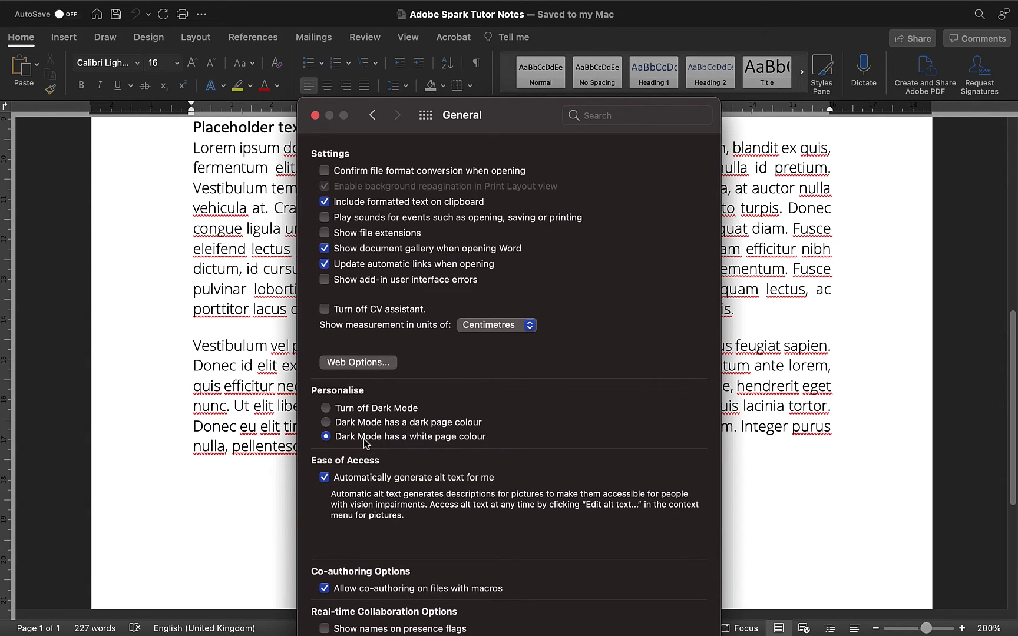
left_click(359, 410)
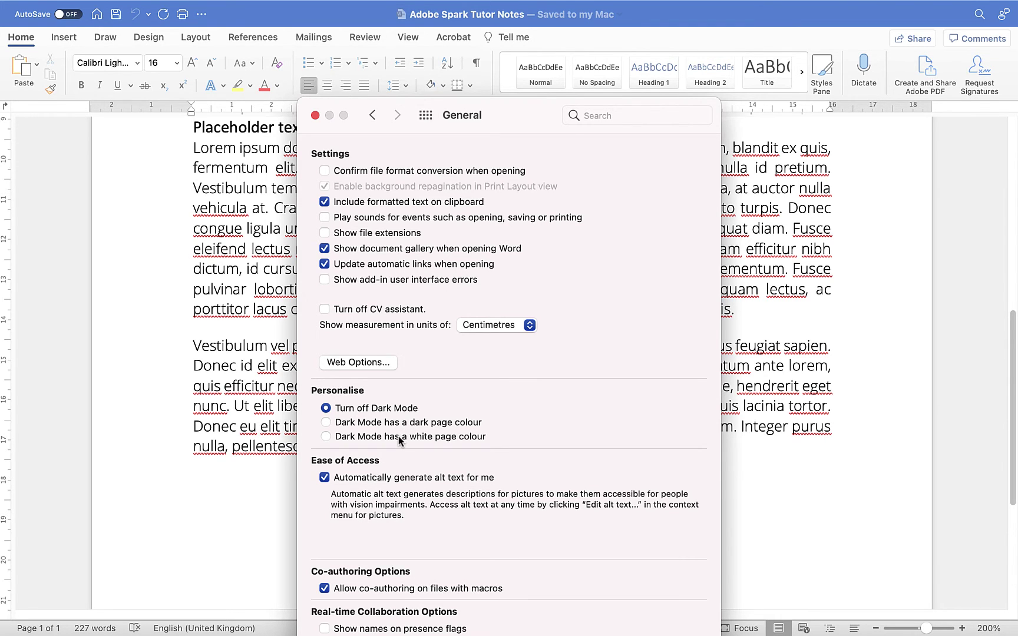
left_click(399, 436)
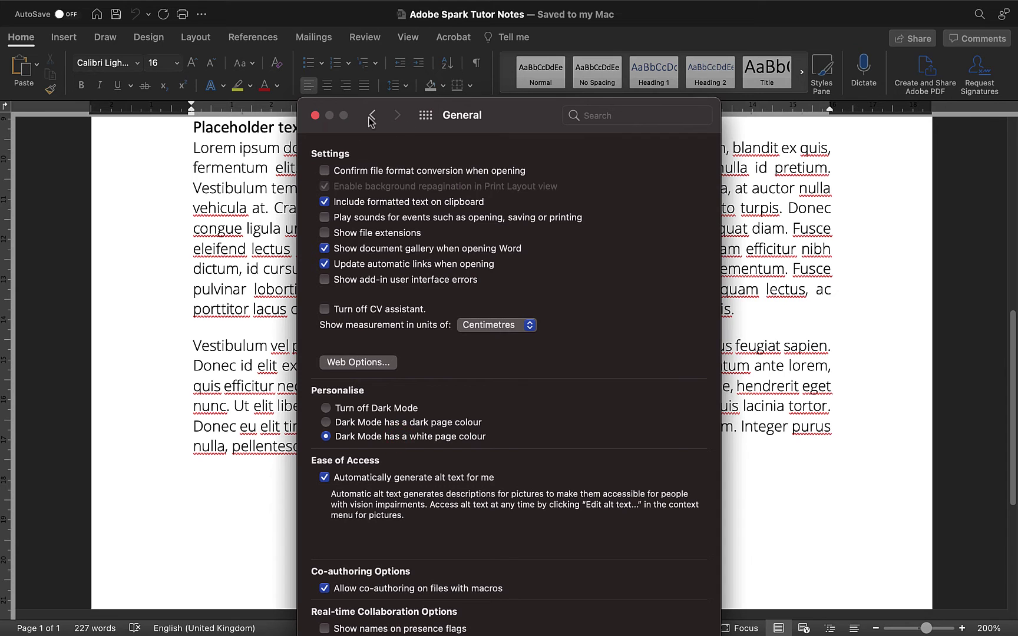
Close Word Preferences and reopen System Preferences' General pane, confirming Dark appearance
left_click(315, 119)
scroll(313, 199, "up", 3)
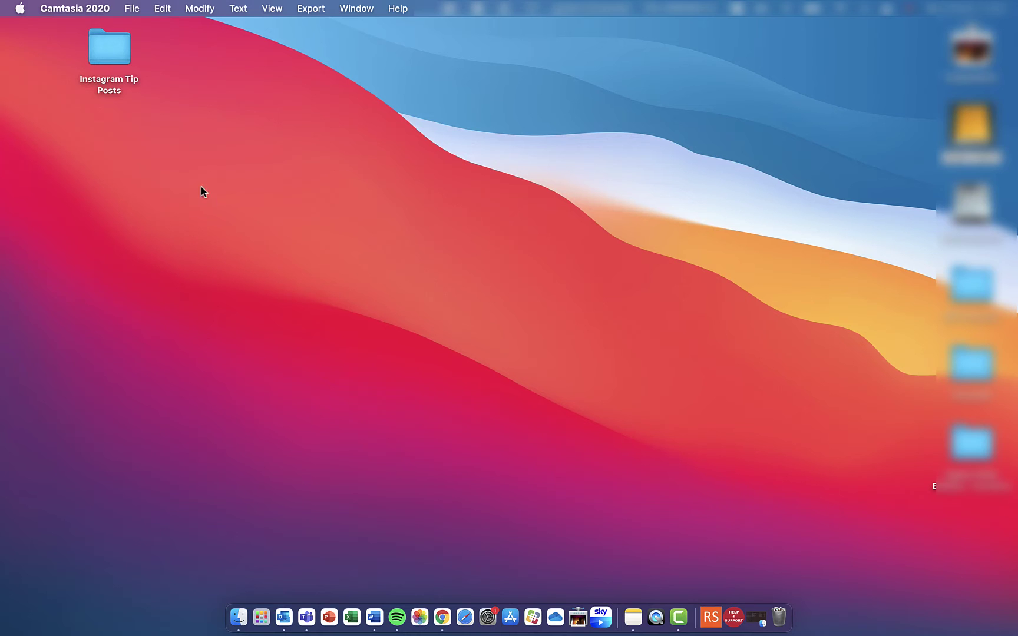
left_click(21, 9)
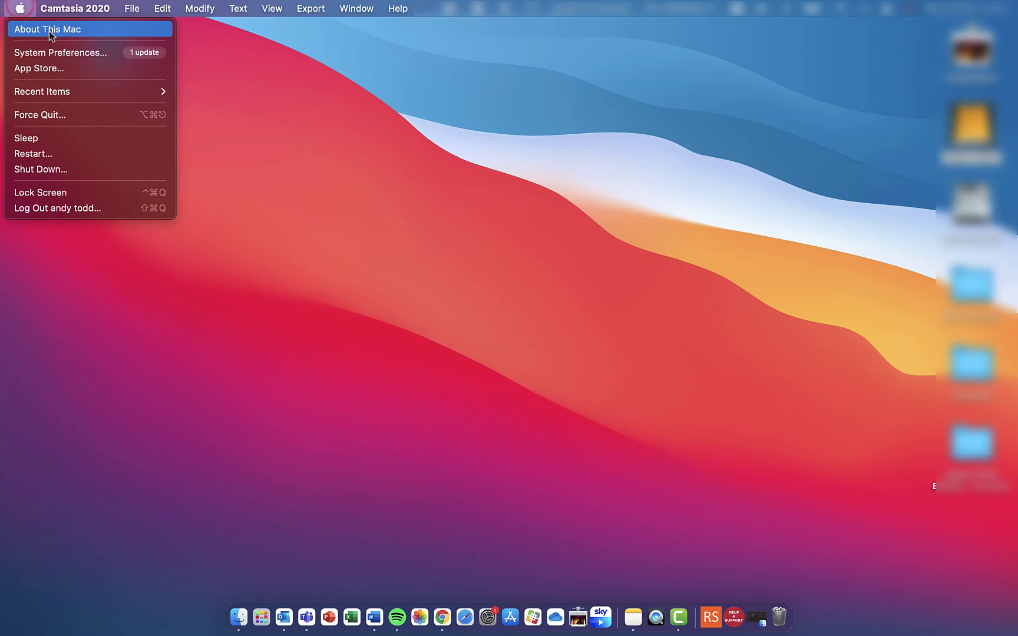
left_click(56, 53)
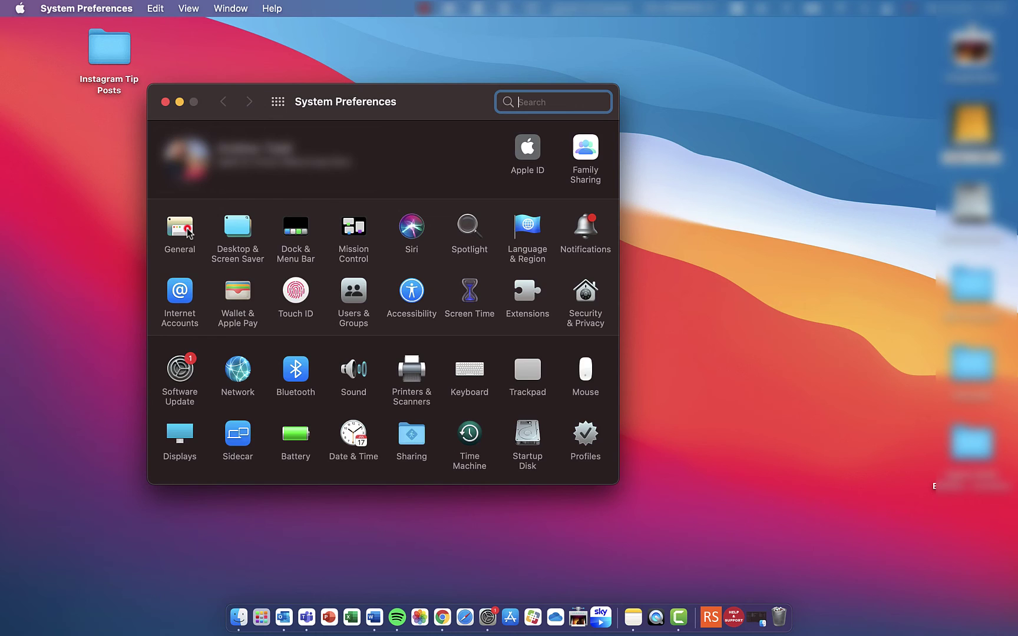
left_click(180, 227)
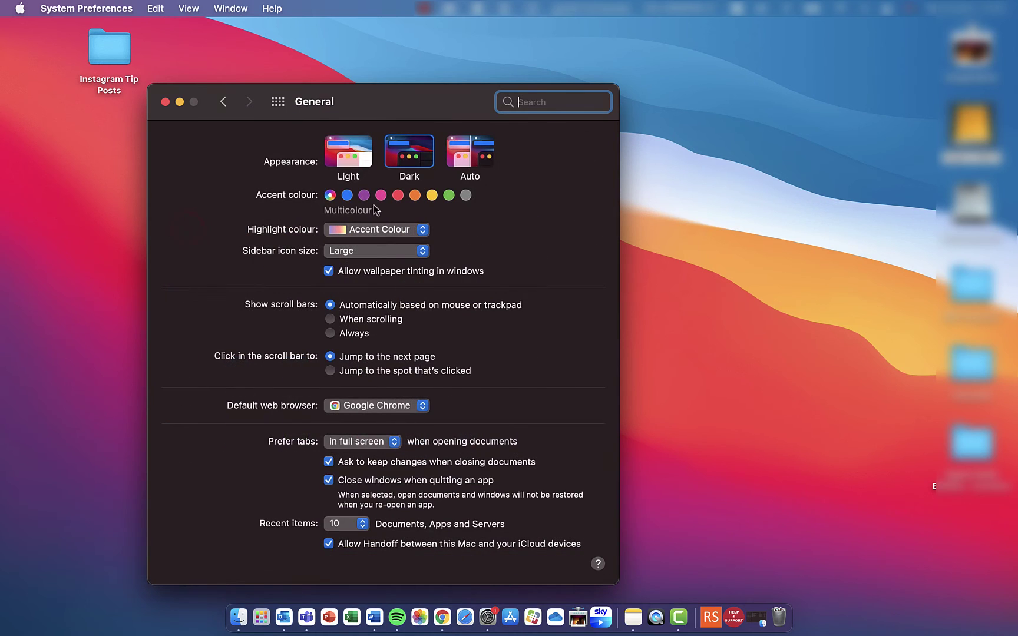